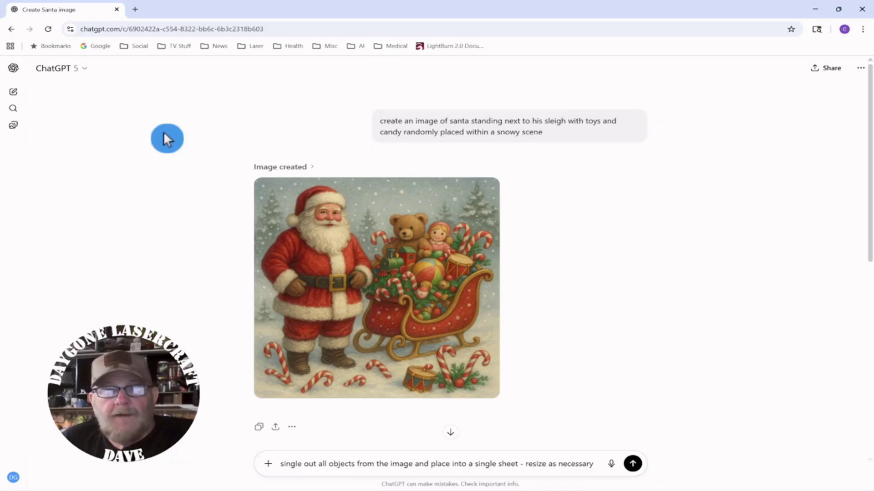
Submit the prompt to lay out Santa, sleigh, toys, candy canes and holly separately on one sheet.
{"action": "scroll", "coordinate": [415, 267], "scroll_direction": "down", "scroll_amount": 7}
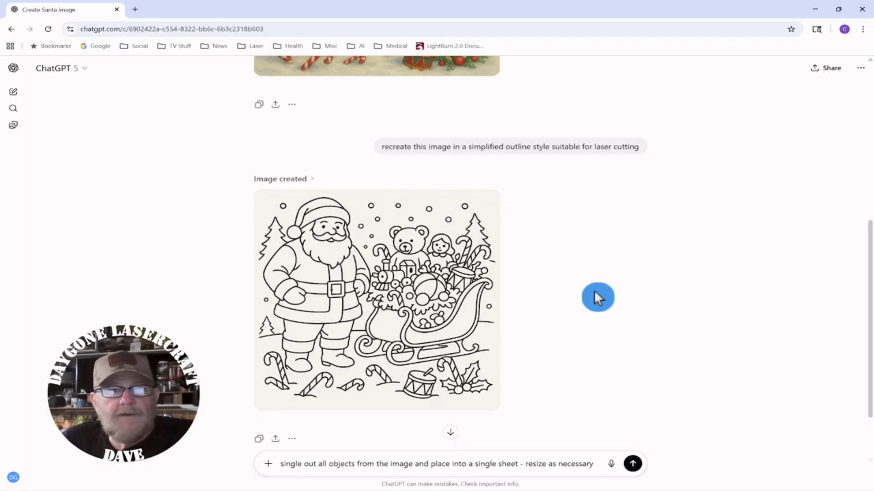
{"action": "mouse_move", "coordinate": [496, 288]}
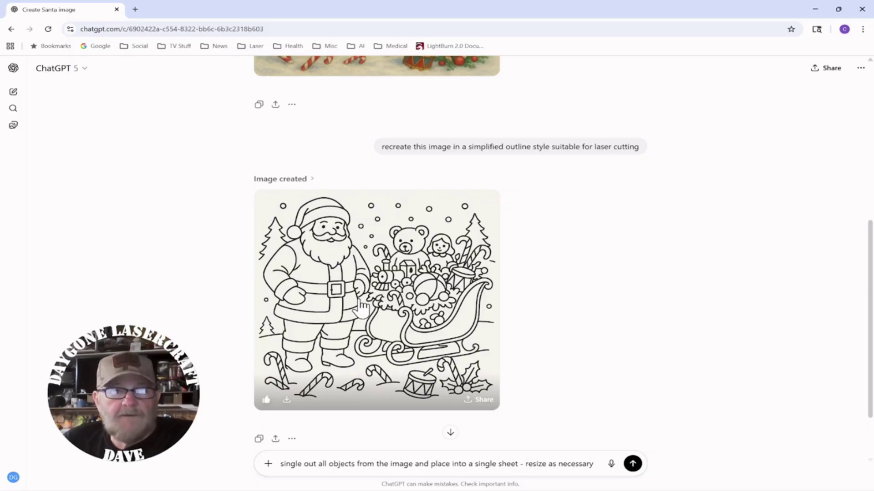
{"action": "scroll", "coordinate": [362, 307], "scroll_direction": "up", "scroll_amount": 7}
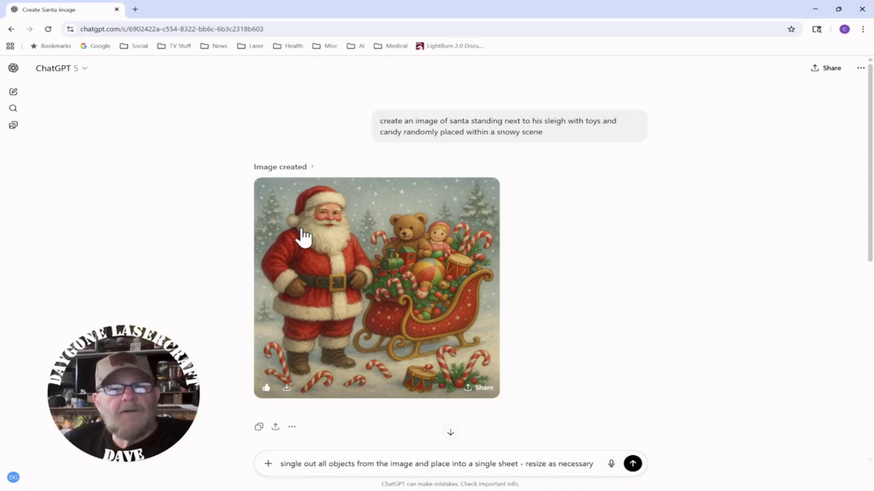
{"action": "left_click", "coordinate": [420, 154]}
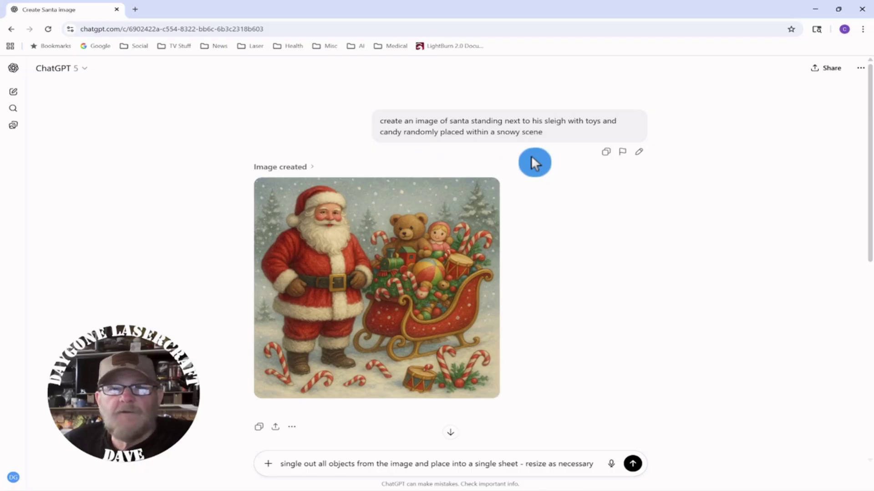
{"action": "scroll", "coordinate": [564, 264], "scroll_direction": "down", "scroll_amount": 2}
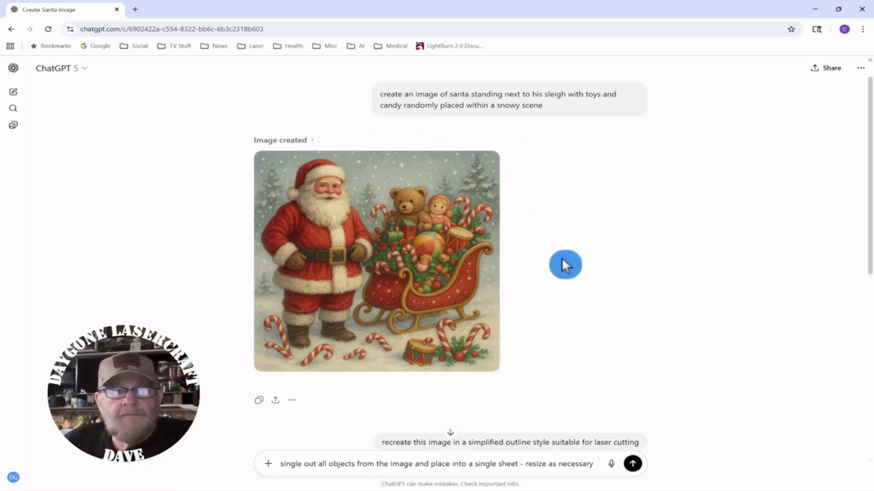
{"action": "scroll", "coordinate": [565, 261], "scroll_direction": "down", "scroll_amount": 5}
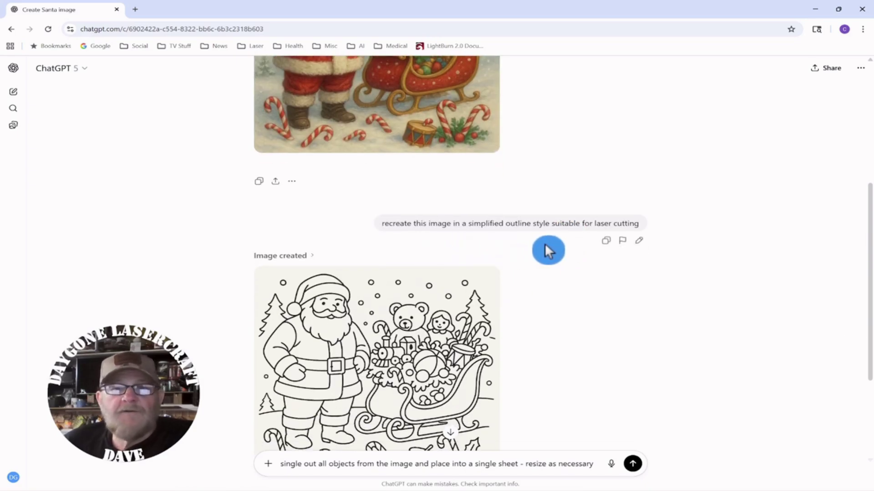
{"action": "scroll", "coordinate": [549, 249], "scroll_direction": "down", "scroll_amount": 2}
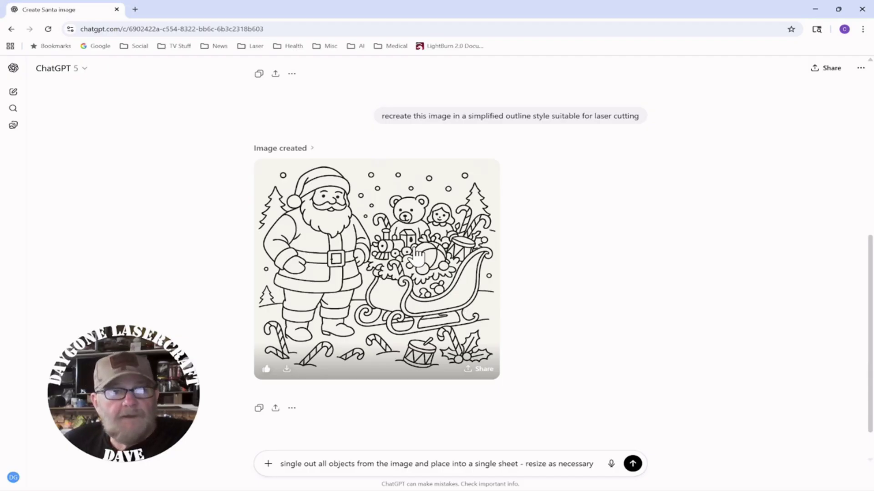
{"action": "scroll", "coordinate": [416, 258], "scroll_direction": "down", "scroll_amount": 1}
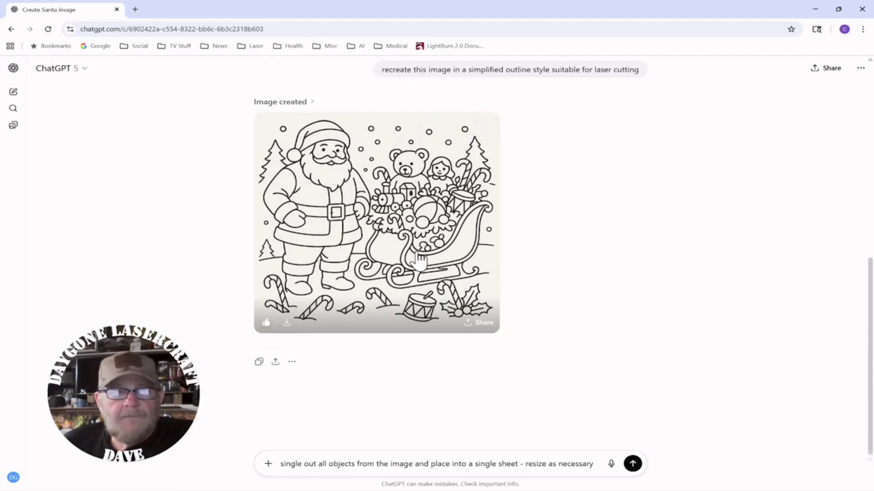
{"action": "left_click", "coordinate": [515, 161]}
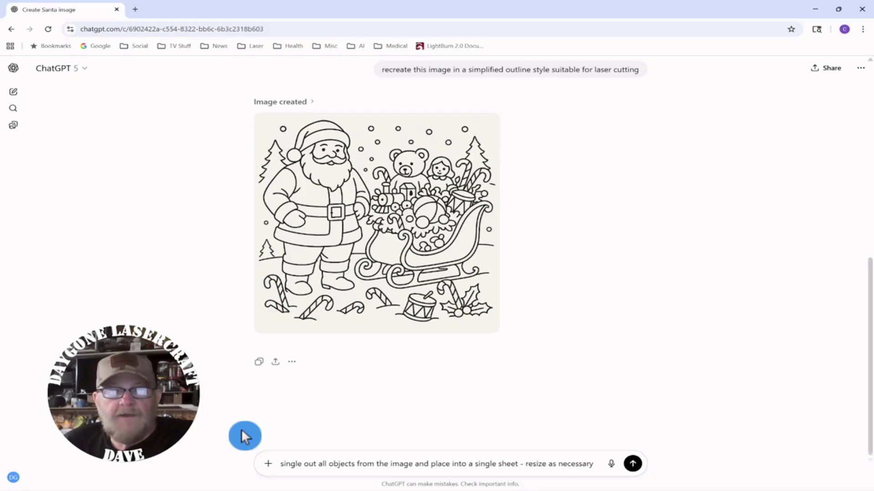
{"action": "left_click", "coordinate": [633, 464]}
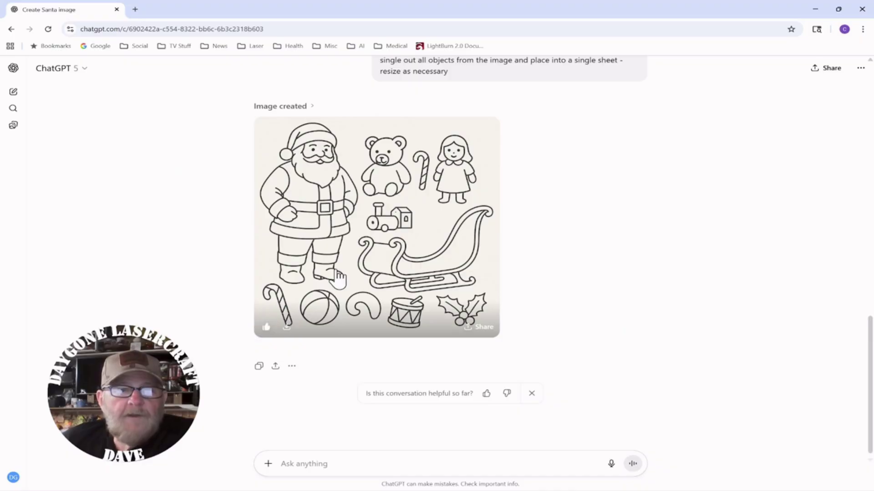
{"action": "left_click", "coordinate": [590, 244]}
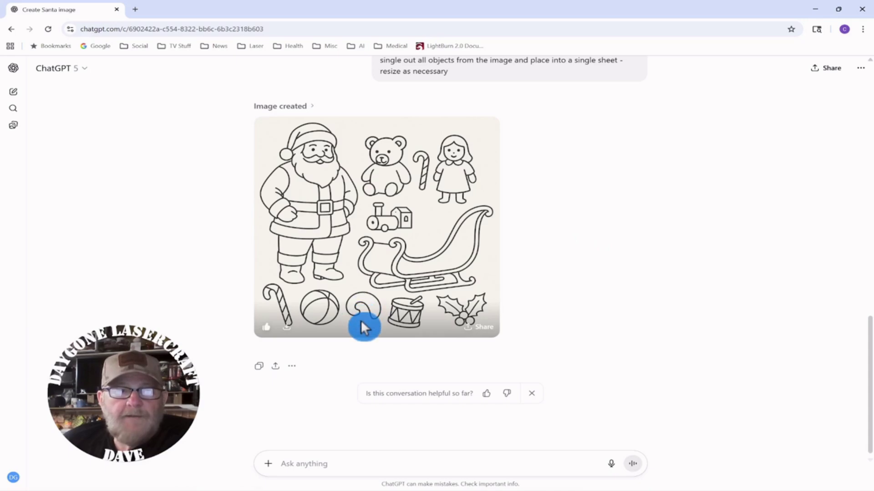
Download the separated-objects outline image as a PNG and switch to LightBurn.
{"action": "left_click", "coordinate": [287, 329]}
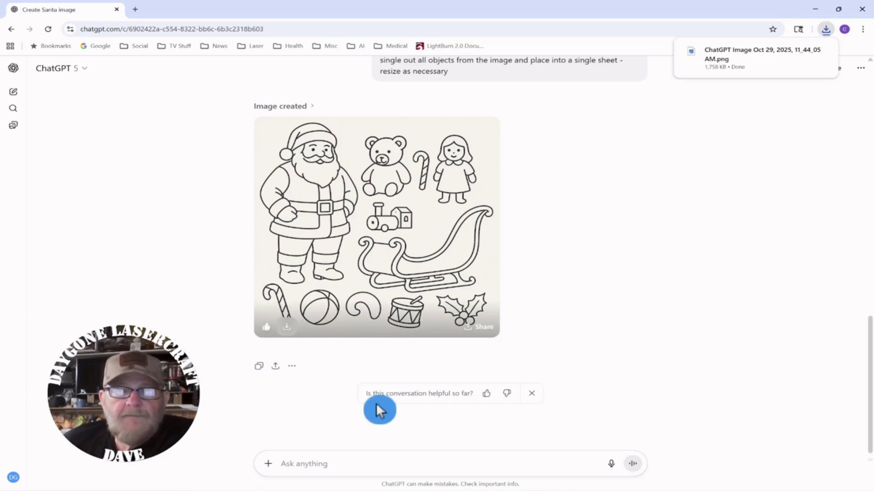
{"action": "mouse_move", "coordinate": [384, 482]}
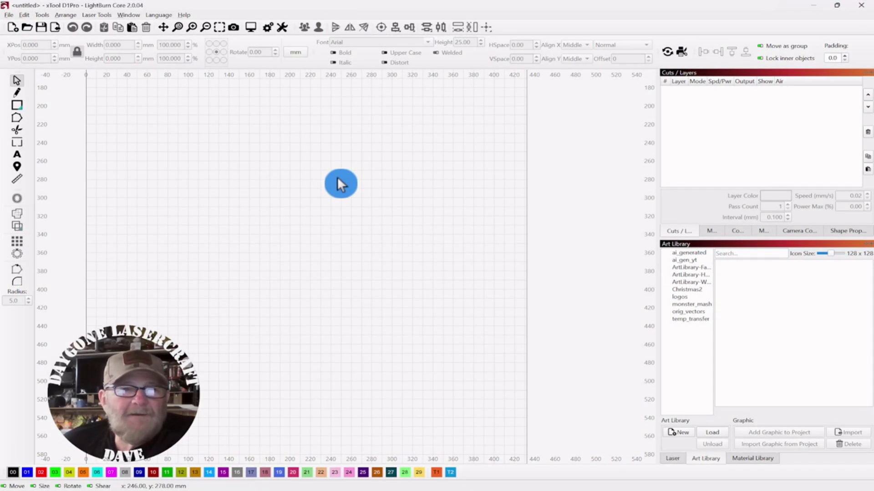
Import the downloaded Santa objects PNG onto the LightBurn canvas.
{"action": "left_click", "coordinate": [53, 26]}
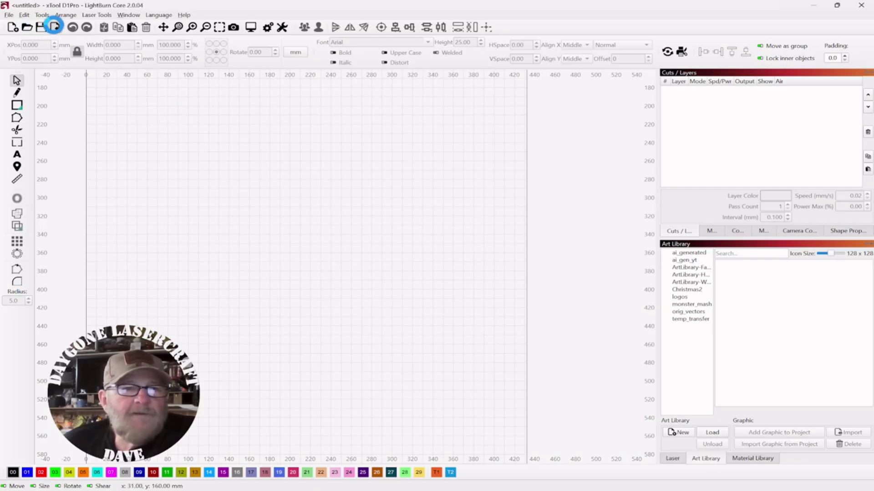
{"action": "double_click", "coordinate": [165, 96]}
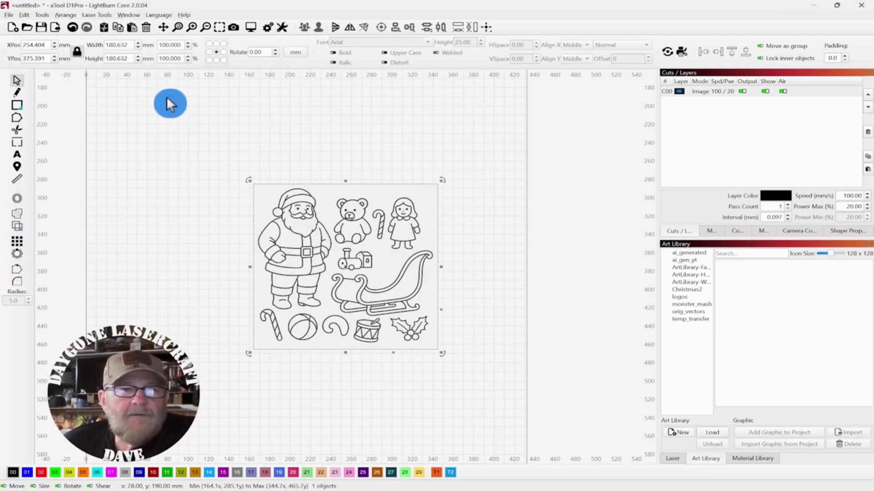
{"action": "left_click_drag", "start_coordinate": [501, 265], "coordinate": [536, 250]}
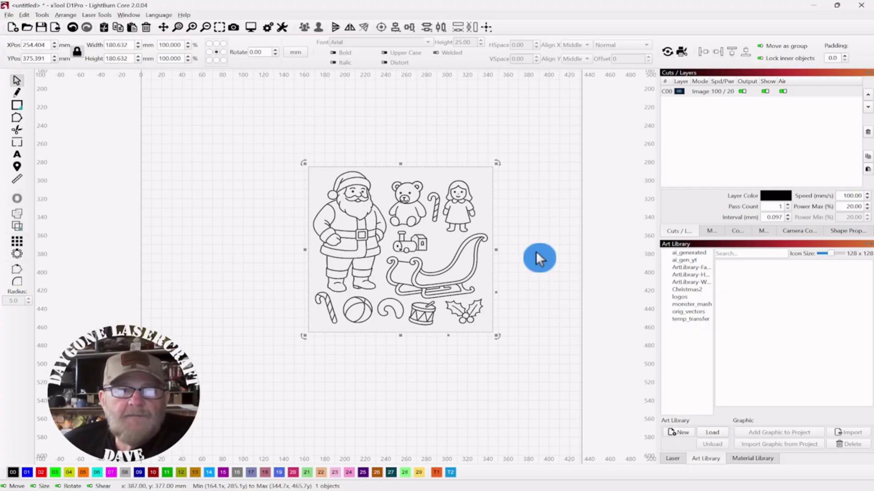
Trace the image with the default settings and shift the outlines slightly up and left.
{"action": "right_click", "coordinate": [400, 248]}
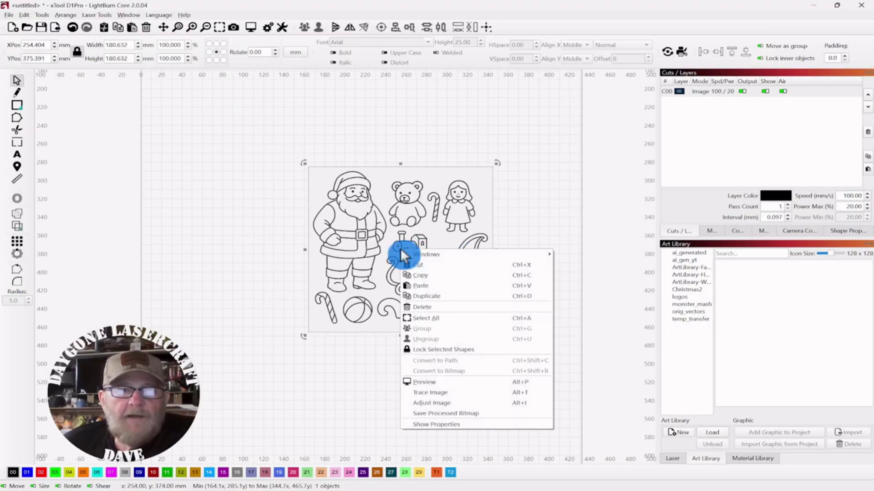
{"action": "left_click", "coordinate": [423, 392]}
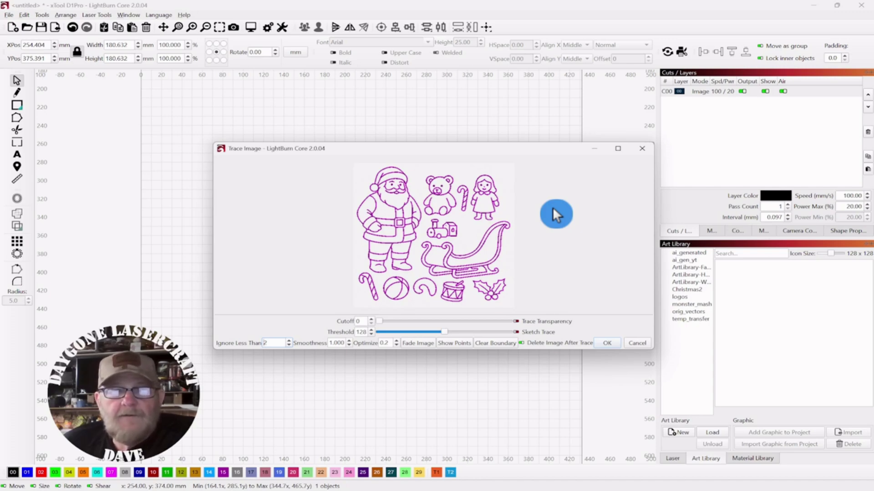
{"action": "left_click", "coordinate": [609, 344]}
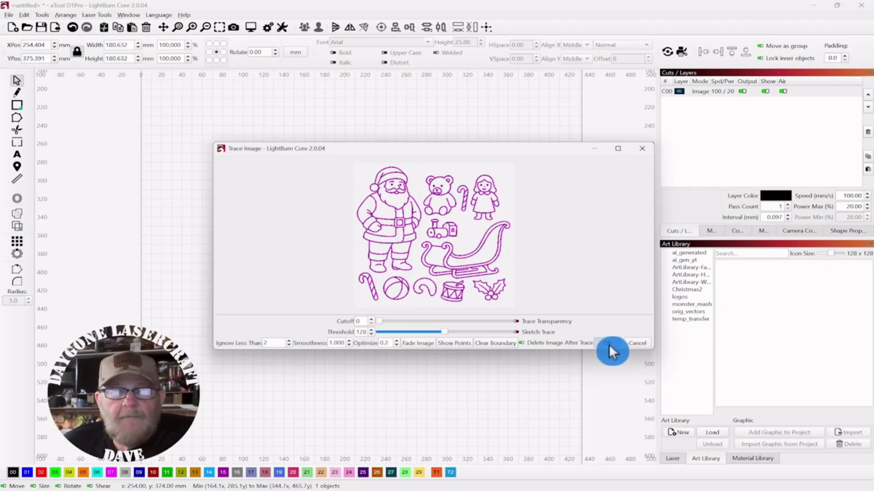
{"action": "left_click_drag", "start_coordinate": [403, 248], "coordinate": [384, 228]}
{"action": "left_click", "coordinate": [482, 244]}
{"action": "scroll", "coordinate": [482, 227], "scroll_direction": "up", "scroll_amount": 5}
{"action": "scroll", "coordinate": [492, 209], "scroll_direction": "down", "scroll_amount": 3}
{"action": "scroll", "coordinate": [588, 187], "scroll_direction": "down", "scroll_amount": 3}
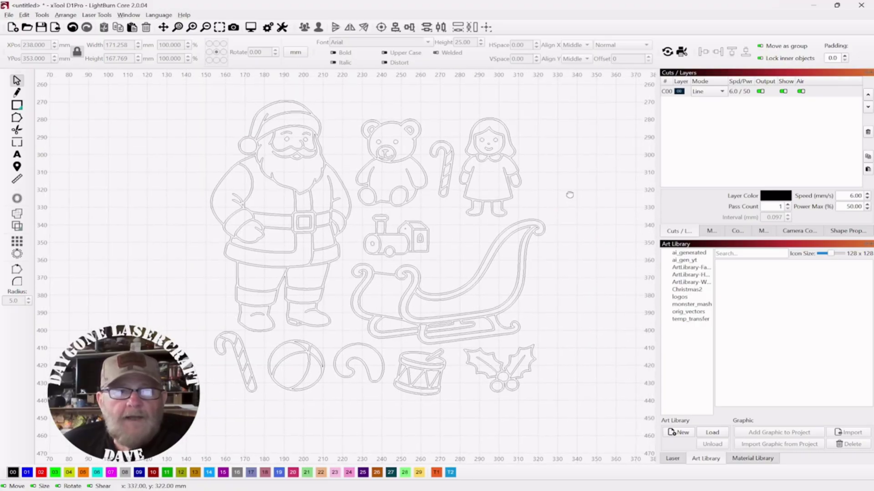
Select all the traced artwork with Ctrl+A and ungroup it into separate figures.
{"action": "key", "text": "ctrl+a"}
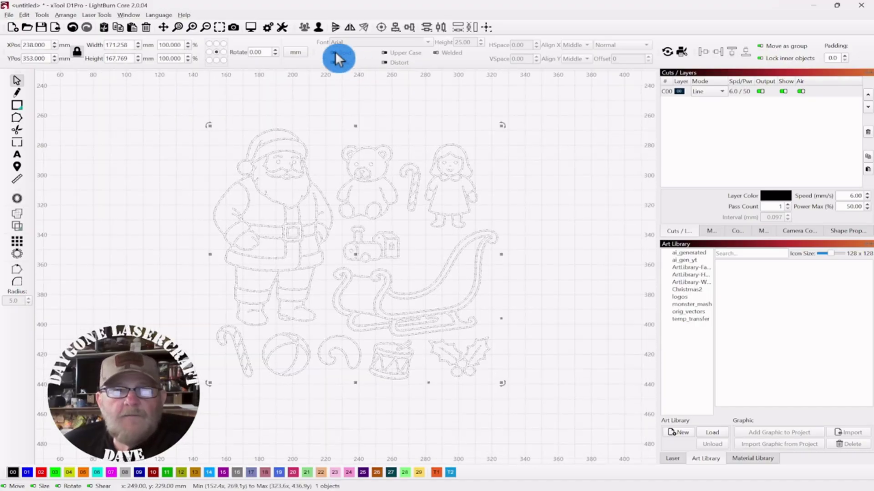
{"action": "left_click", "coordinate": [319, 28]}
{"action": "left_click", "coordinate": [565, 204]}
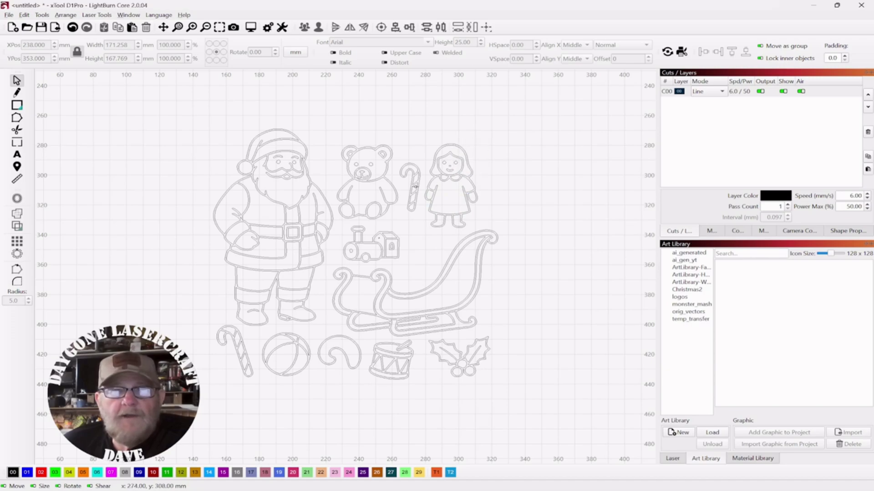
{"action": "left_click_drag", "start_coordinate": [508, 118], "coordinate": [353, 175]}
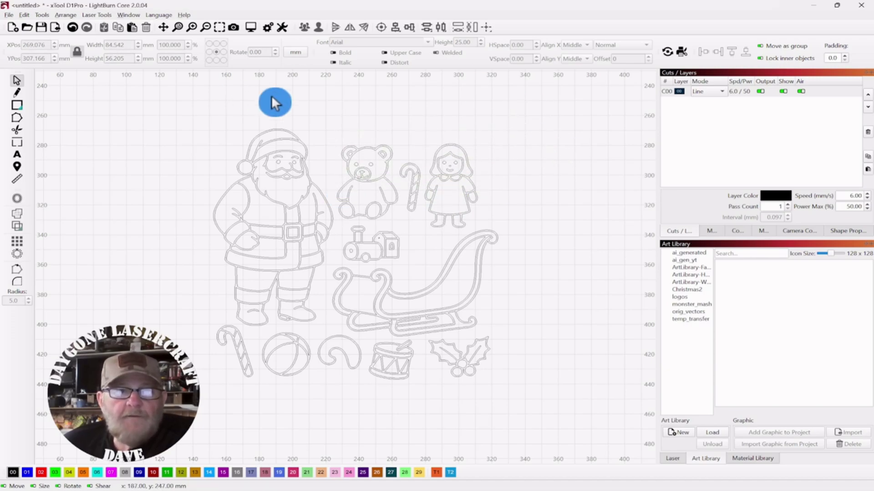
Duplicate the girl's outer outline to make a silhouette copy beside her.
{"action": "scroll", "coordinate": [492, 152], "scroll_direction": "up", "scroll_amount": 3}
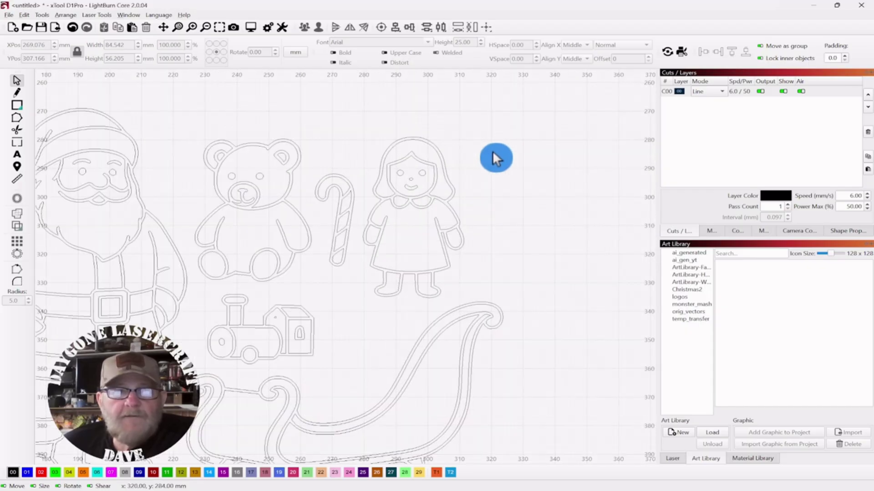
{"action": "scroll", "coordinate": [516, 198], "scroll_direction": "up", "scroll_amount": 2}
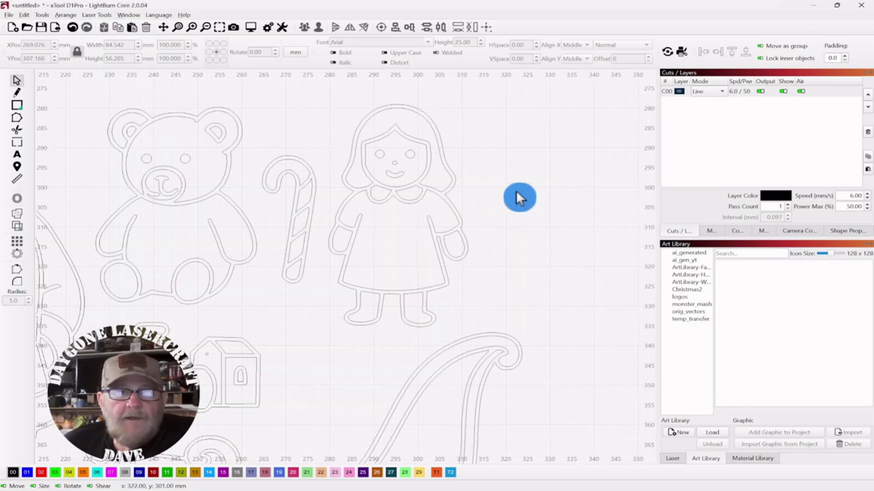
{"action": "left_click", "coordinate": [449, 163]}
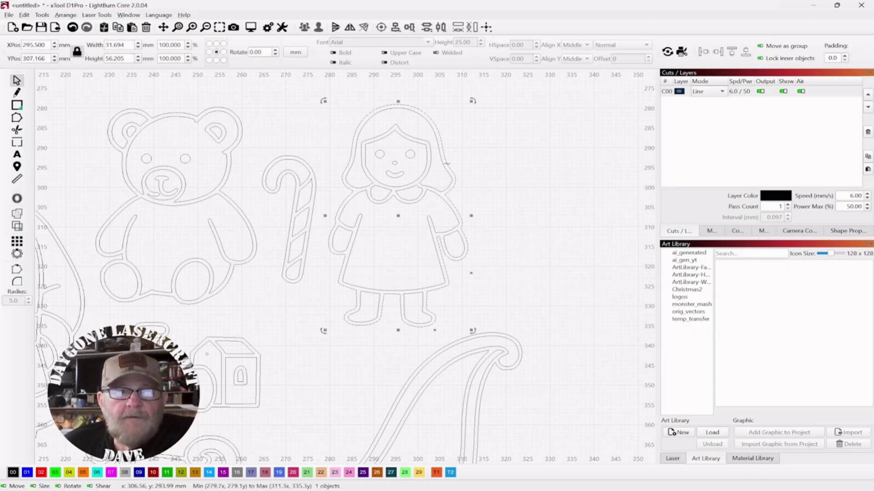
{"action": "key", "text": "ctrl+d"}
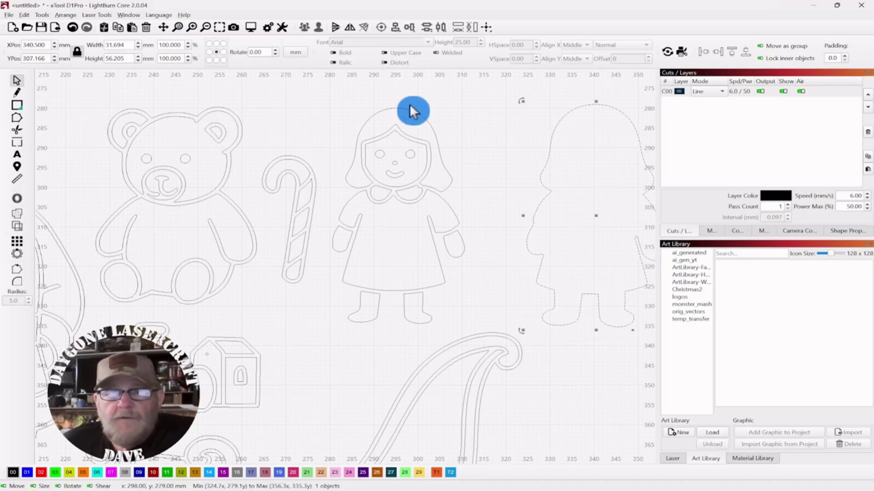
Try the fill and red layers on the girl, then return her to the black line layer.
{"action": "left_click_drag", "start_coordinate": [454, 102], "coordinate": [336, 318]}
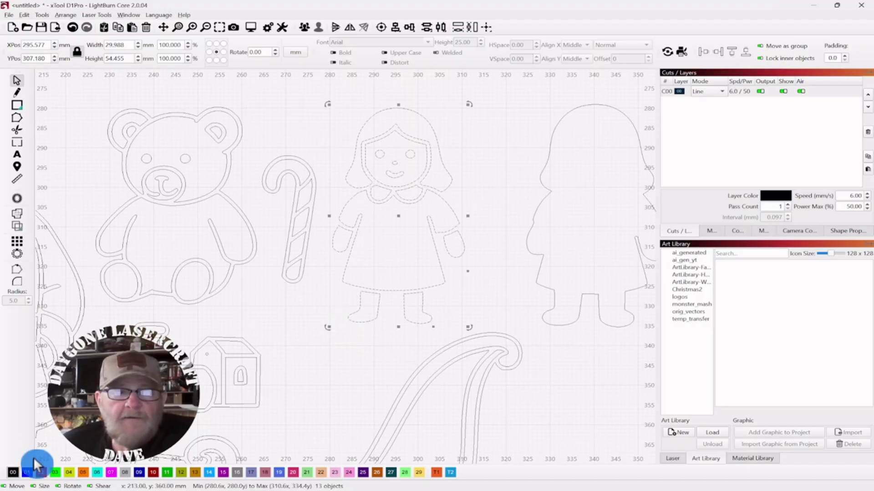
{"action": "left_click", "coordinate": [27, 473]}
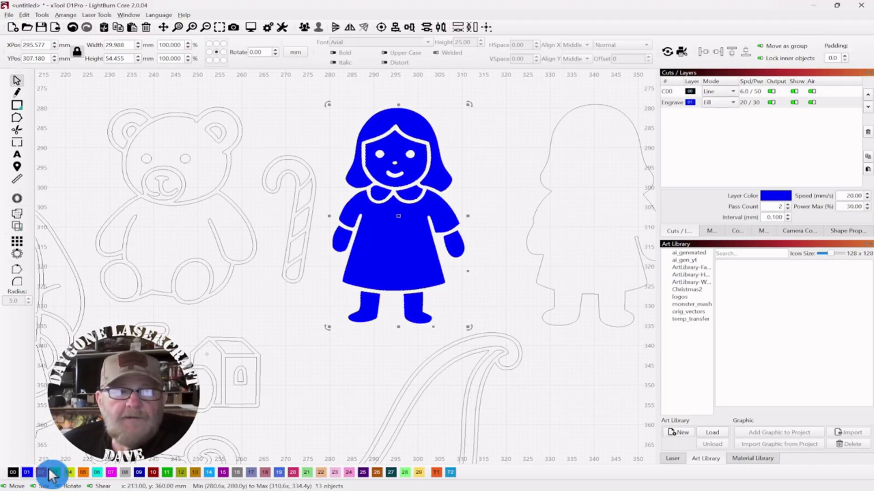
{"action": "left_click", "coordinate": [41, 473]}
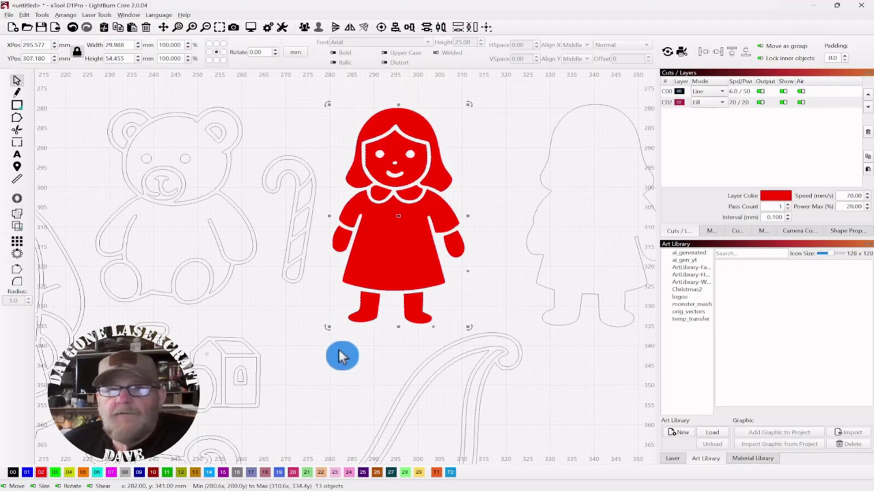
{"action": "left_click", "coordinate": [14, 473]}
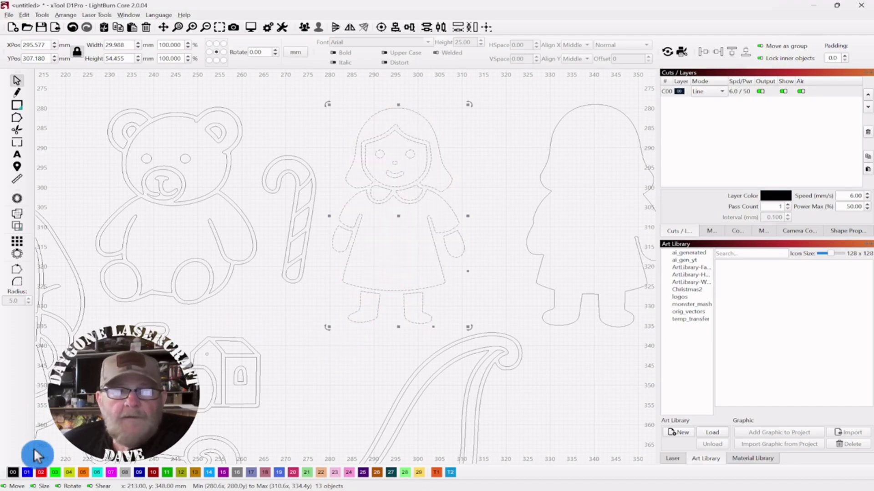
{"action": "left_click", "coordinate": [483, 125]}
{"action": "scroll", "coordinate": [490, 119], "scroll_direction": "down", "scroll_amount": 5}
{"action": "left_click_drag", "start_coordinate": [543, 205], "coordinate": [520, 237]}
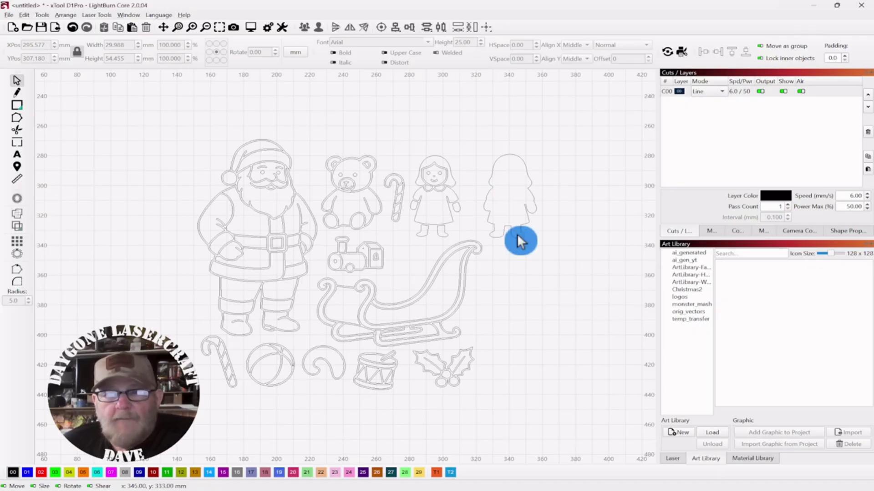
Open the temp_transfer library folder and select every part of the teddy bear.
{"action": "left_click", "coordinate": [681, 318]}
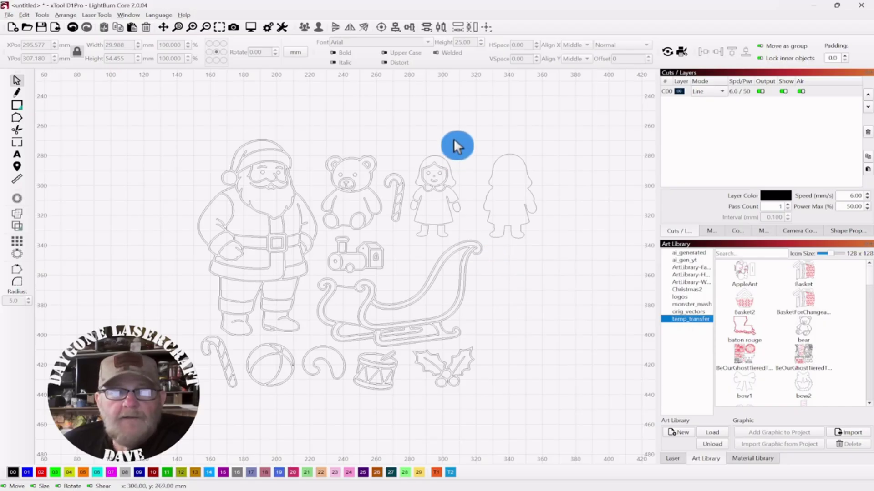
{"action": "left_click", "coordinate": [376, 137]}
{"action": "left_click_drag", "start_coordinate": [389, 137], "coordinate": [322, 172]}
{"action": "left_click", "coordinate": [374, 127]}
{"action": "left_click_drag", "start_coordinate": [374, 137], "coordinate": [323, 227]}
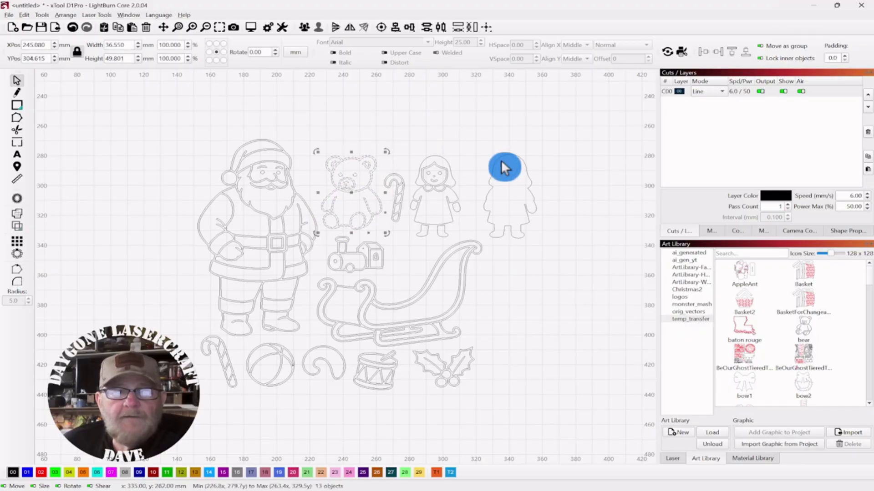
Add the selected bear to the Art Library as a graphic named bear2.
{"action": "left_click", "coordinate": [771, 443]}
{"action": "left_click", "coordinate": [449, 239]}
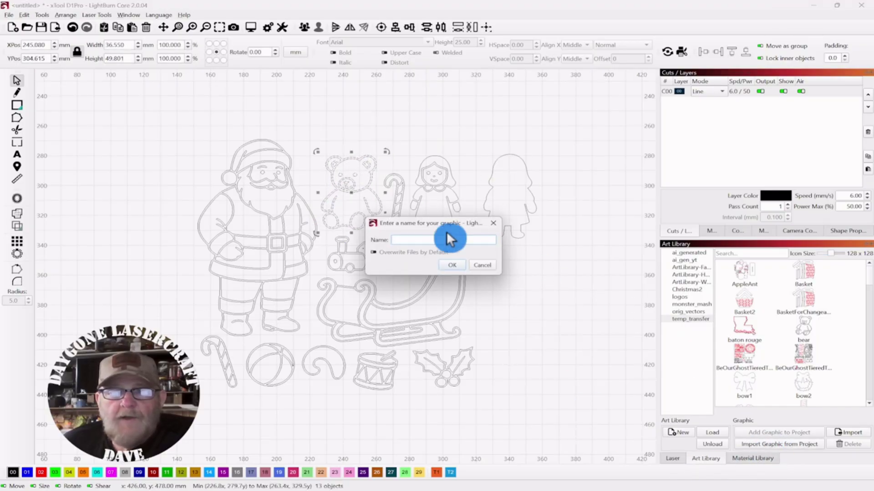
{"action": "left_click", "coordinate": [410, 238]}
{"action": "type", "text": "bea"}
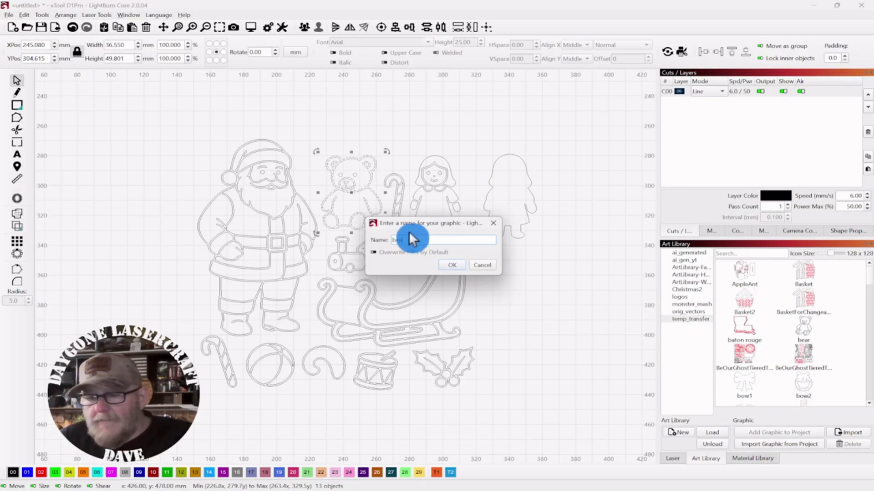
{"action": "type", "text": "r2"}
{"action": "left_click", "coordinate": [447, 265]}
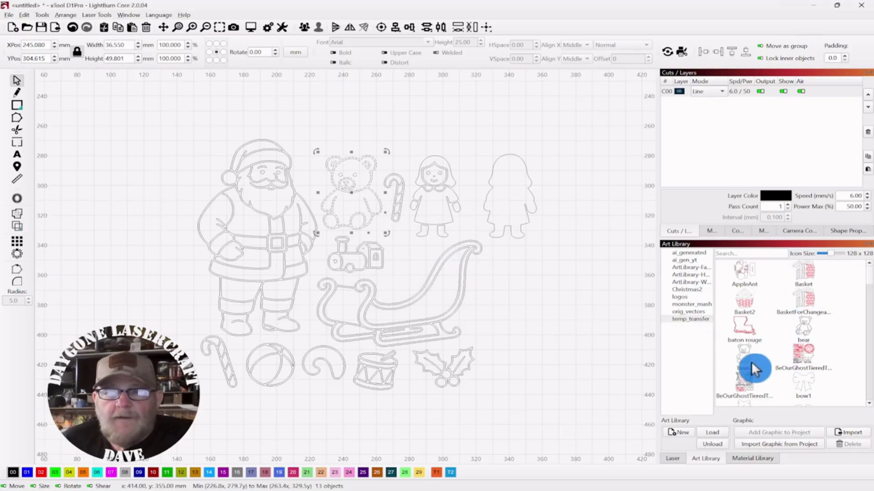
{"action": "mouse_move", "coordinate": [745, 354]}
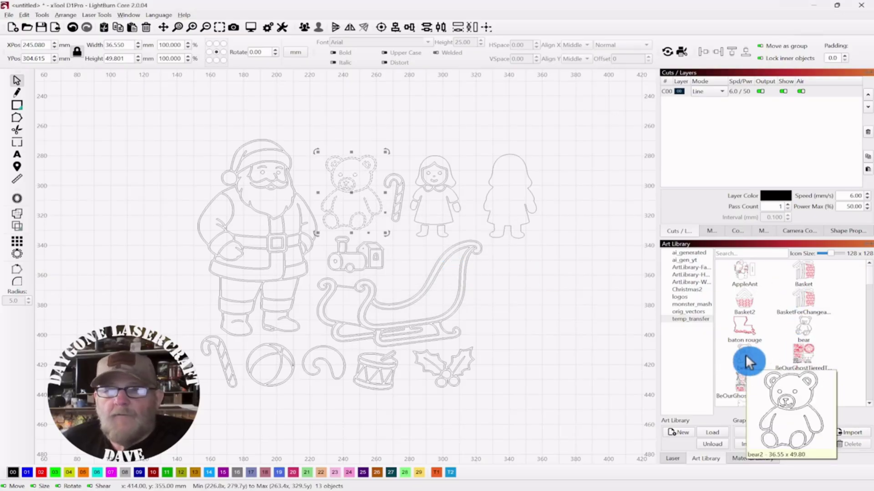